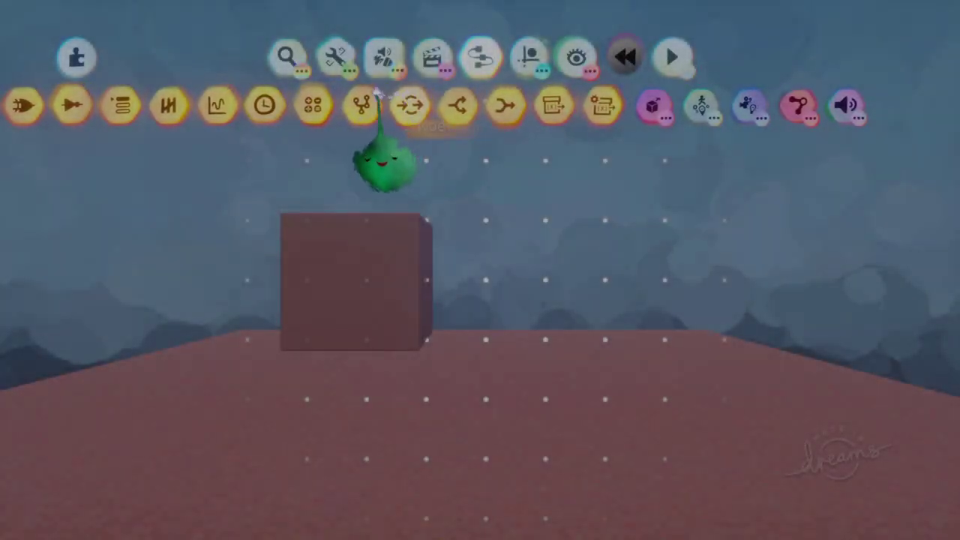
Step: Place a microchip beside the cube and open its canvas
click(366, 104)
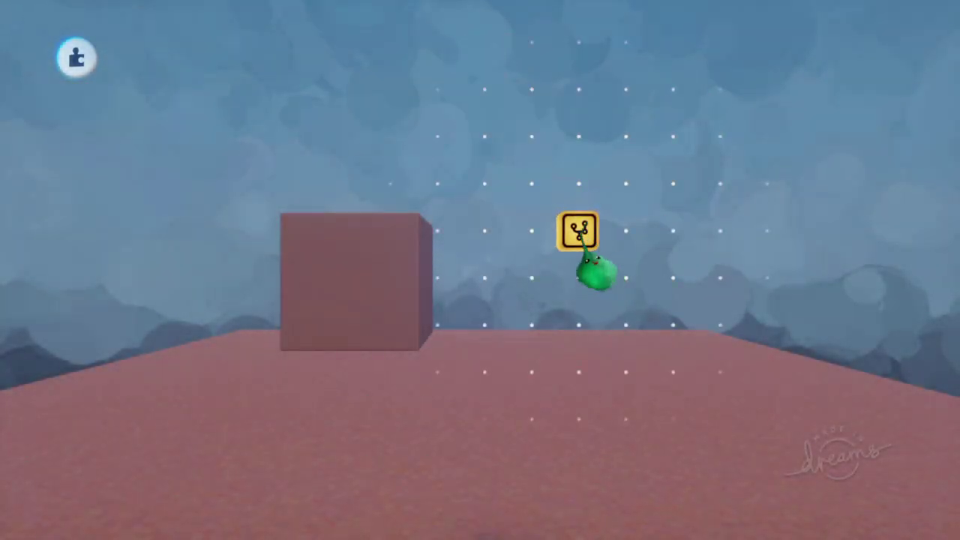
click(579, 231)
drag(488, 280, 748, 227)
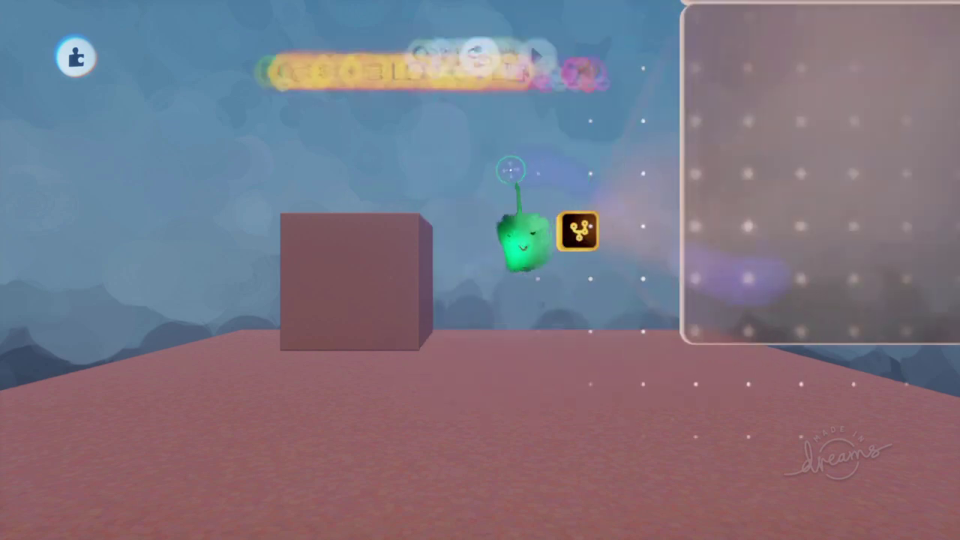
Step: Add a Follower gadget to the upper part of the microchip's canvas
drag(551, 103, 452, 120)
click(552, 103)
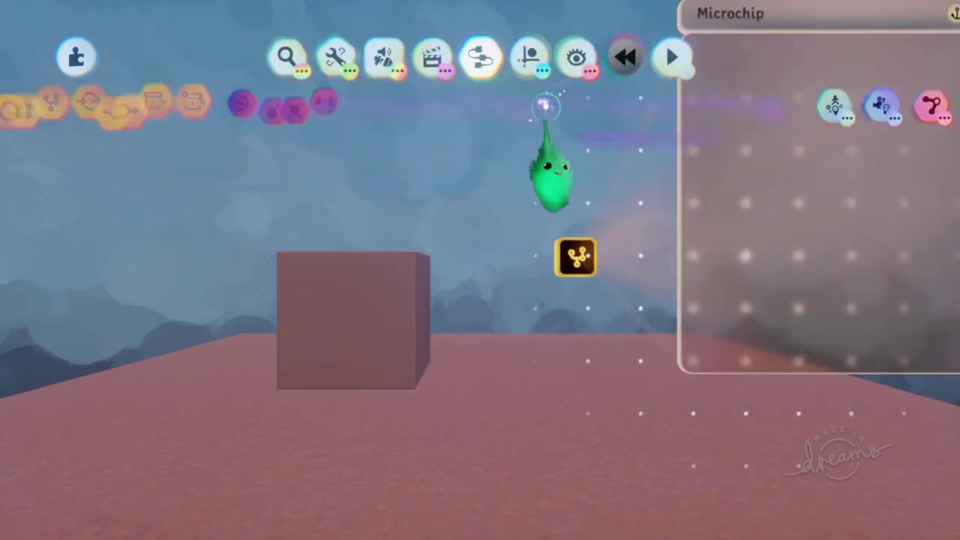
drag(523, 104, 560, 102)
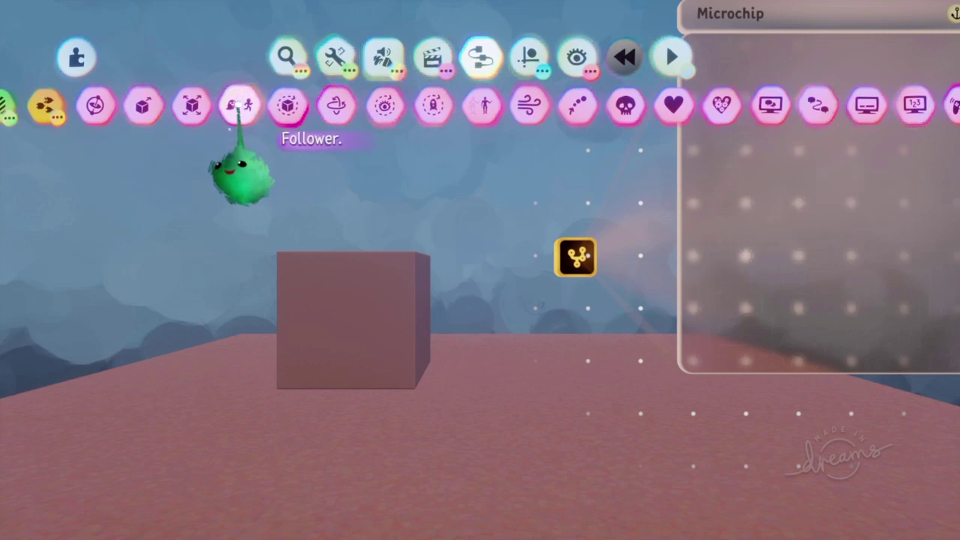
click(241, 105)
click(735, 110)
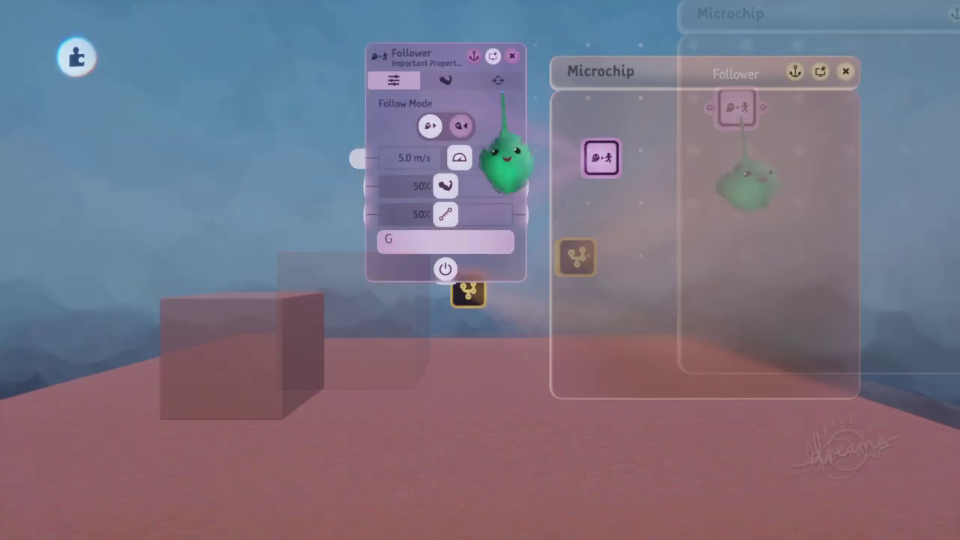
Step: Wire the Follower's Affected Object(s) output to the cube and close its settings
click(504, 84)
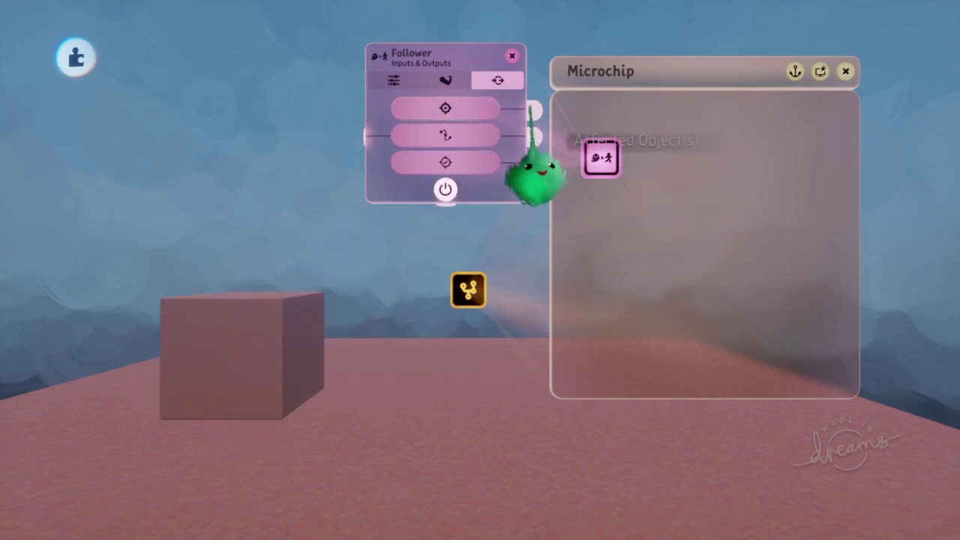
drag(529, 112, 240, 330)
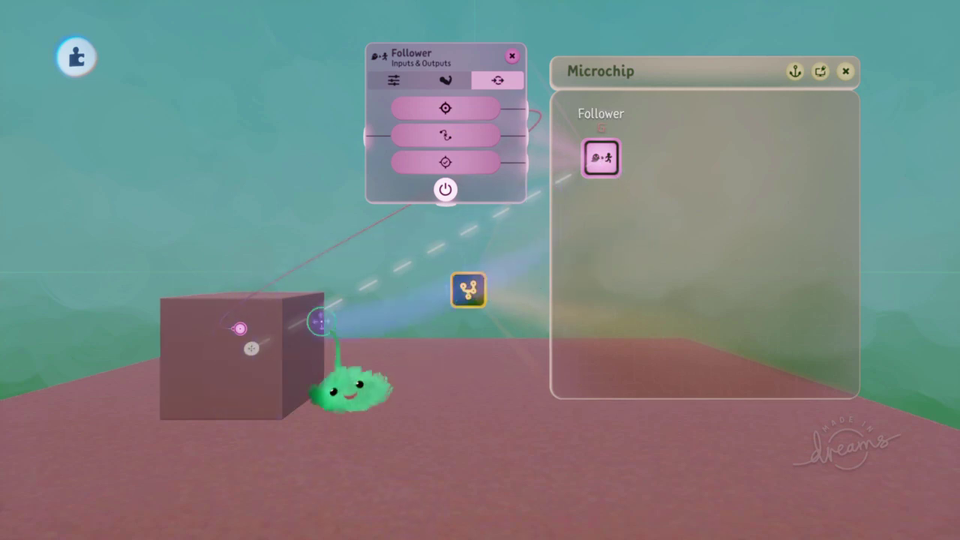
key(Escape)
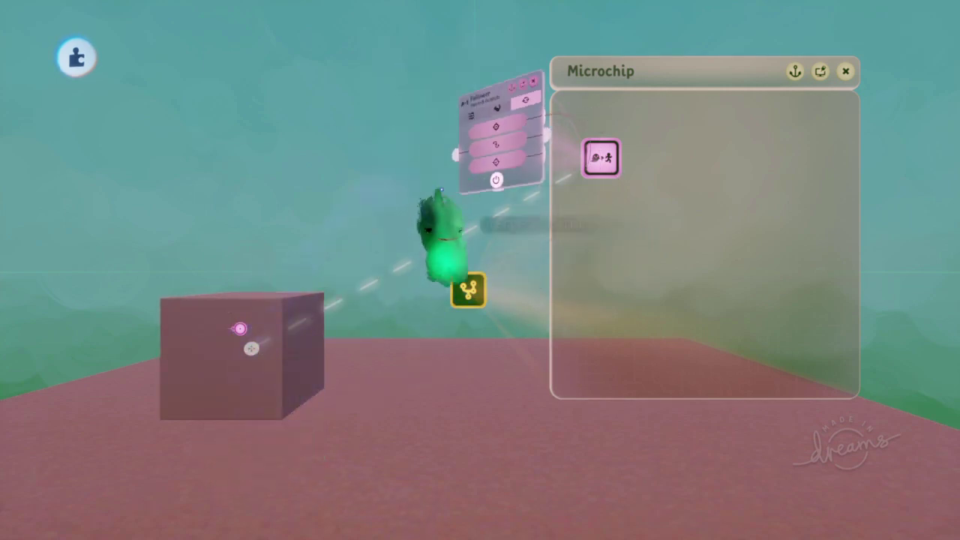
Step: Place a Tag gadget in the air above the cube and name it G
key(Tab)
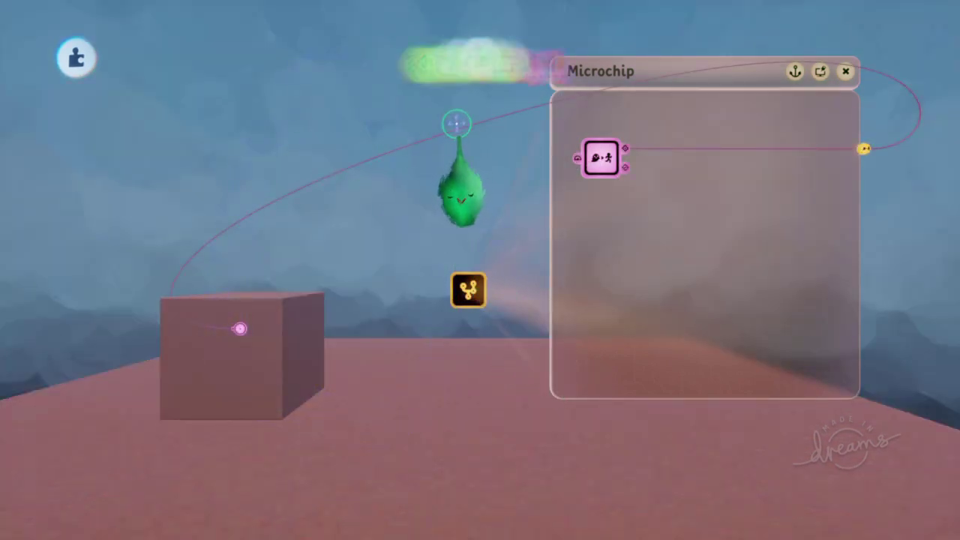
click(107, 111)
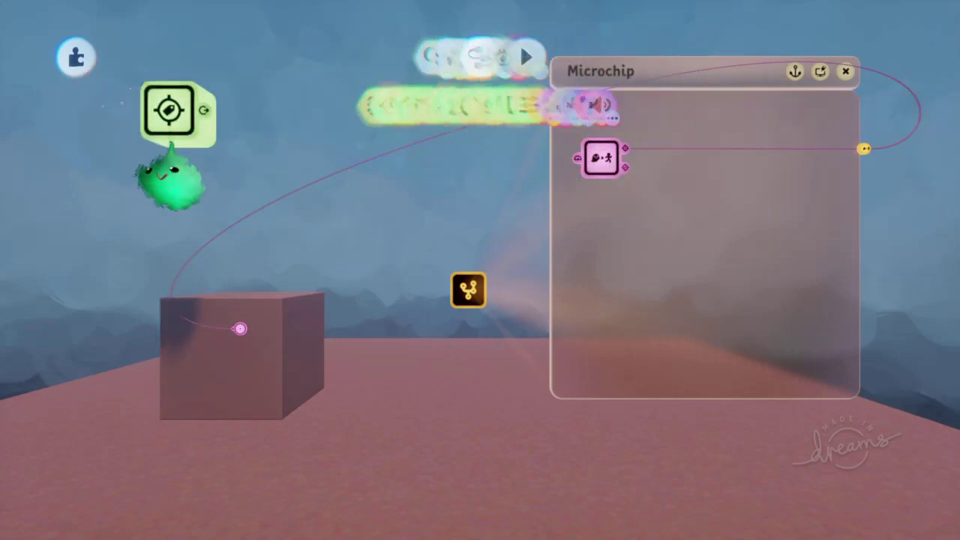
click(251, 120)
key(Escape)
click(251, 124)
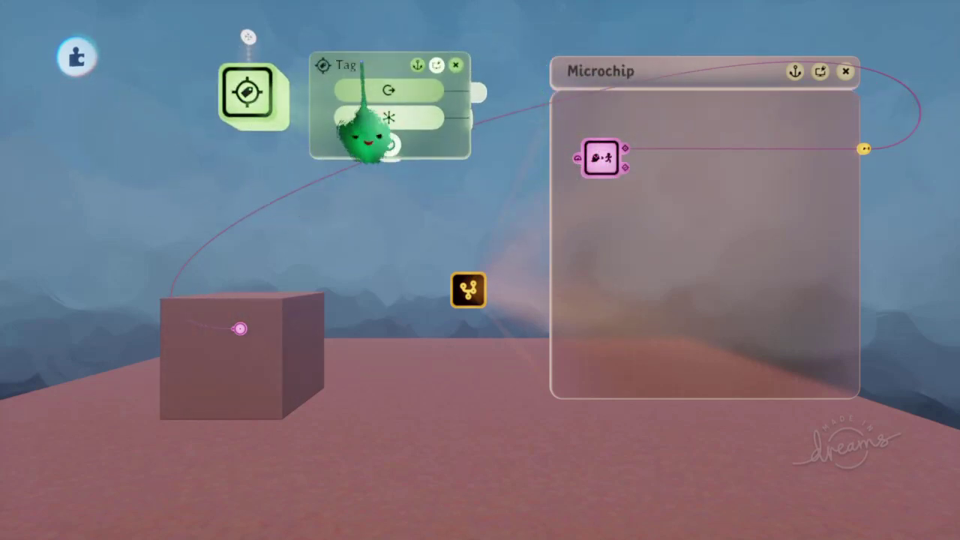
click(365, 137)
text(G)
key(Return)
key(Escape)
Step: Test-run the Follower on the cube and set its speed to 0.0 m/s and both strength and damping to 0%
click(601, 165)
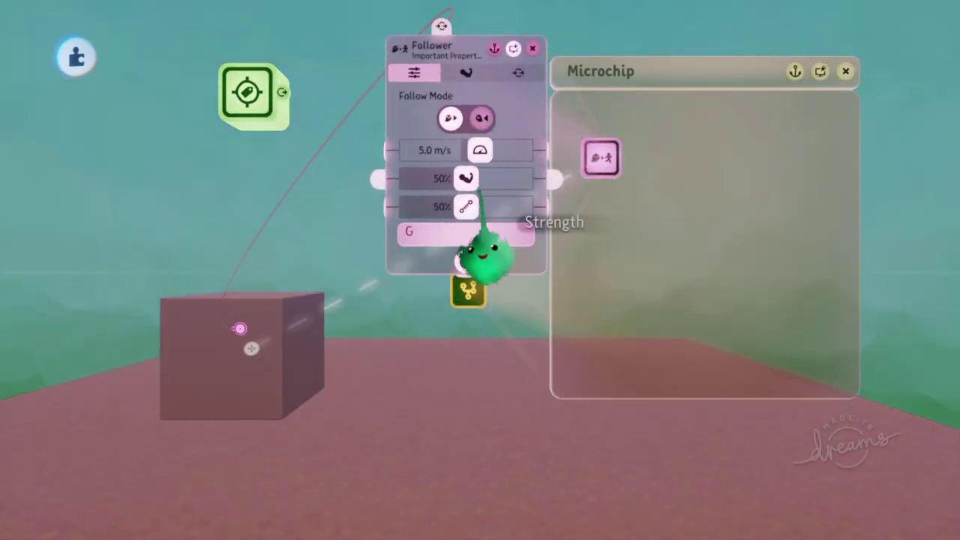
key(space)
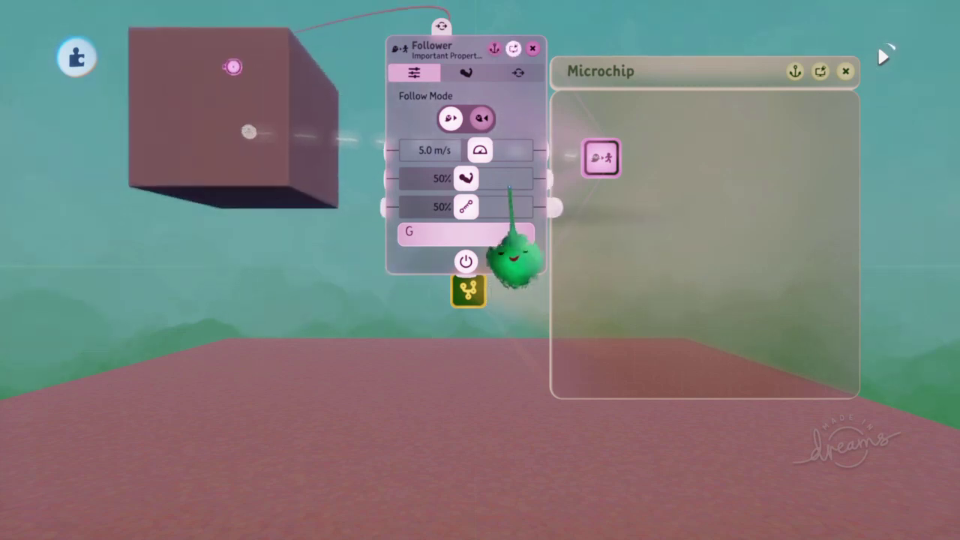
key(space)
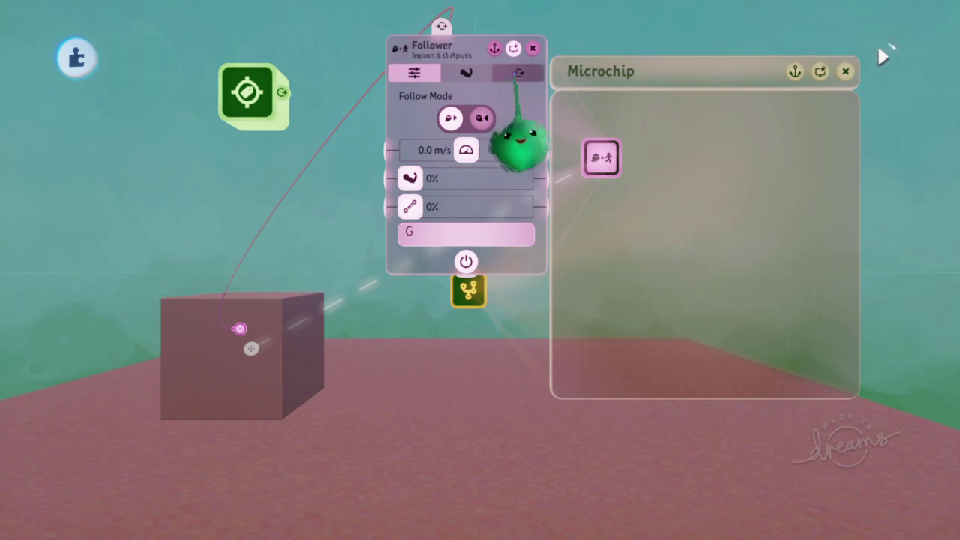
Step: Examine the Follower's inputs and outputs, including Target Position and Found Target
click(518, 72)
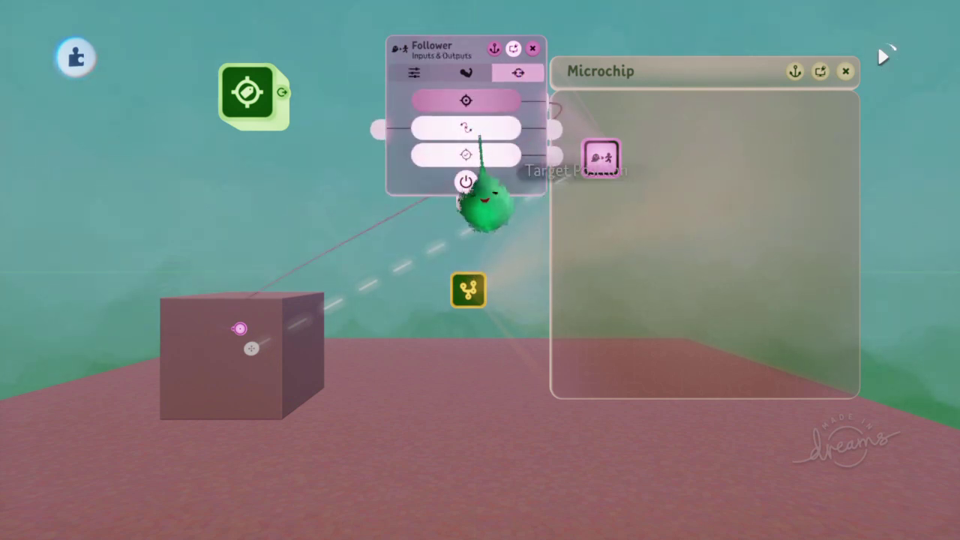
drag(489, 140, 447, 179)
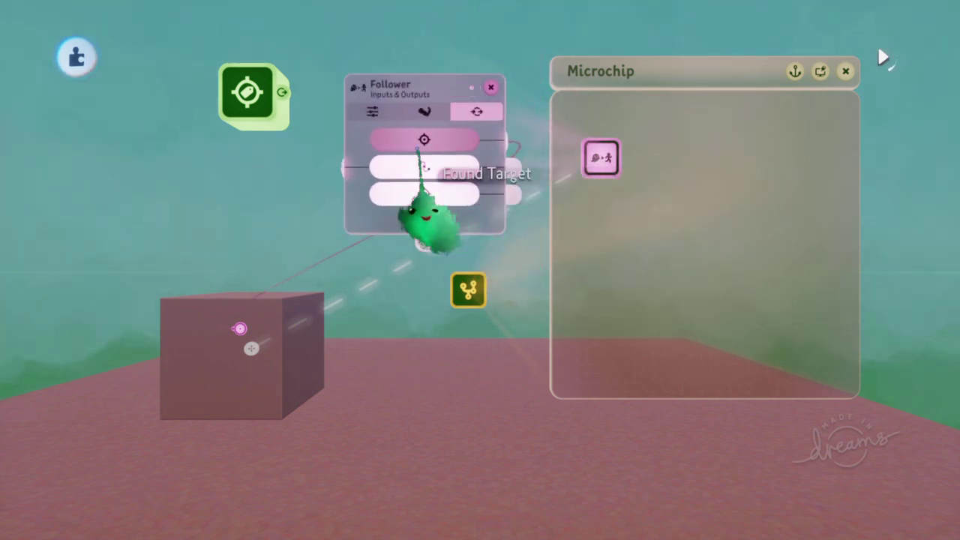
click(375, 110)
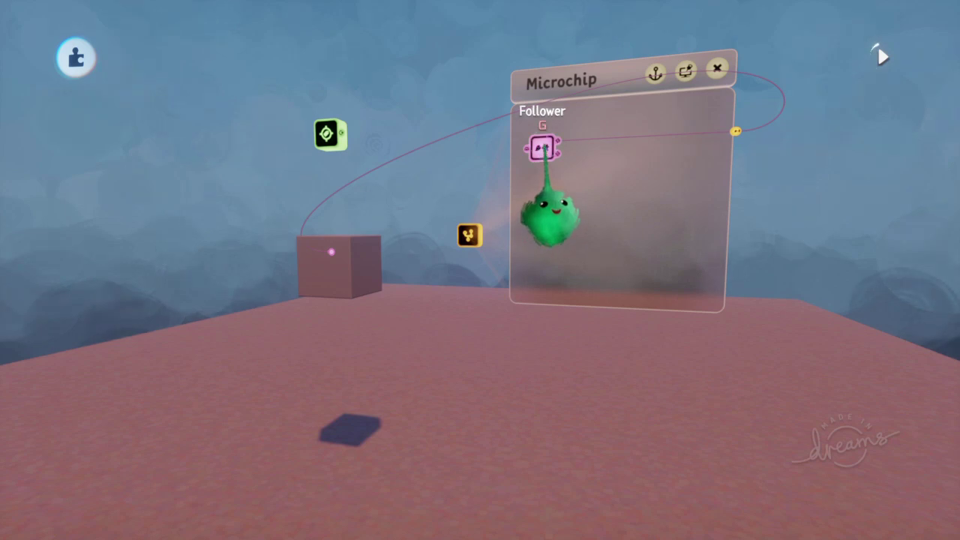
Step: Move the Follower's settings clear of the cube and set its Max Distance to 1.1 m
click(543, 148)
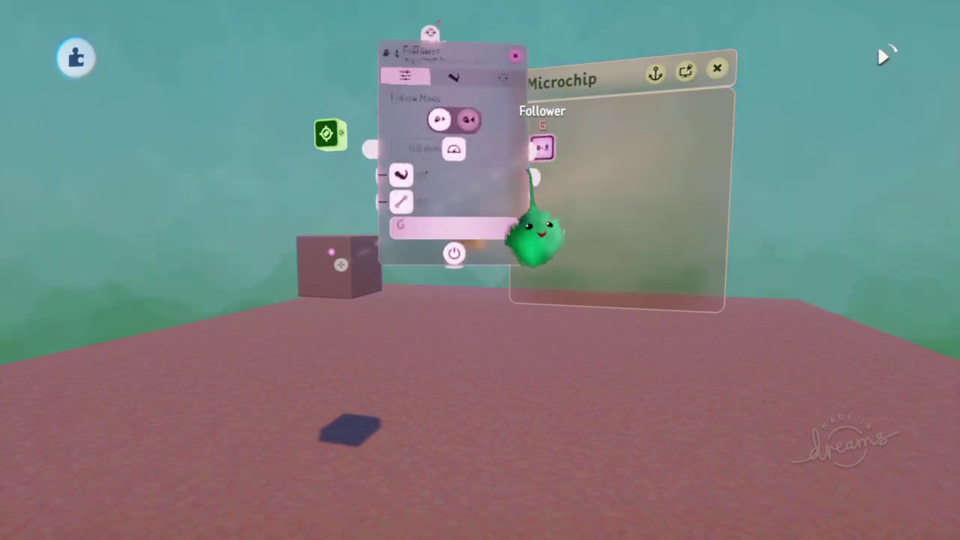
drag(477, 177, 690, 243)
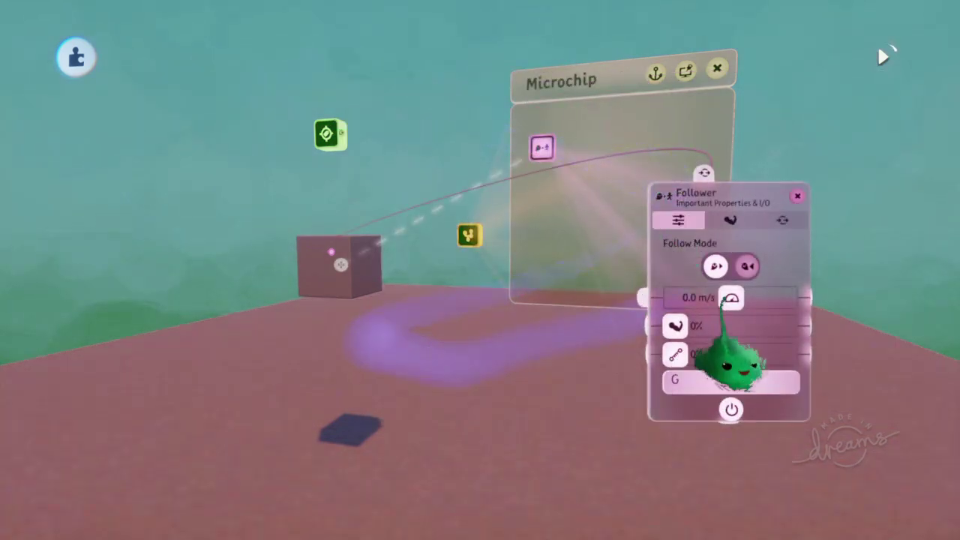
click(730, 220)
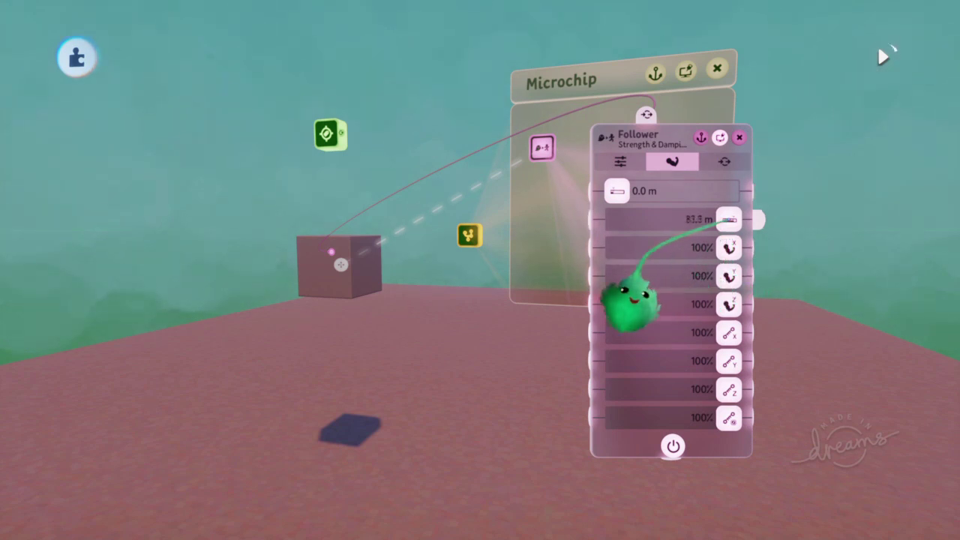
drag(269, 334, 649, 292)
drag(641, 222, 621, 220)
middle_drag(343, 353, 489, 290)
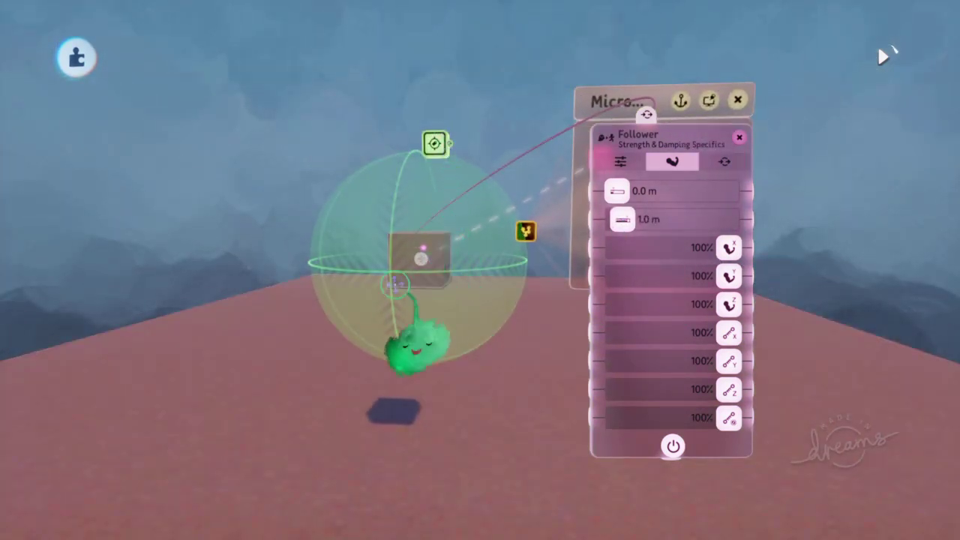
middle_drag(572, 298, 620, 236)
drag(634, 281, 592, 278)
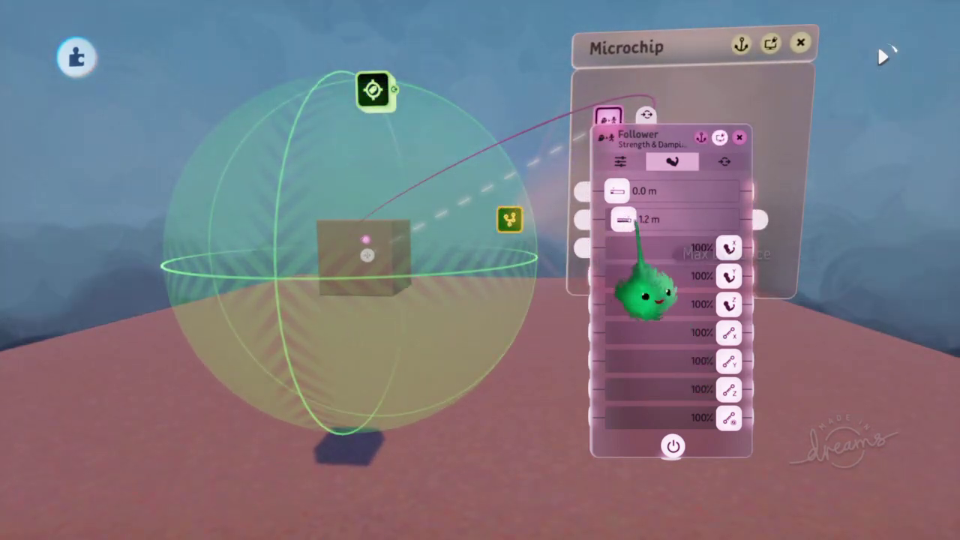
drag(628, 218, 625, 223)
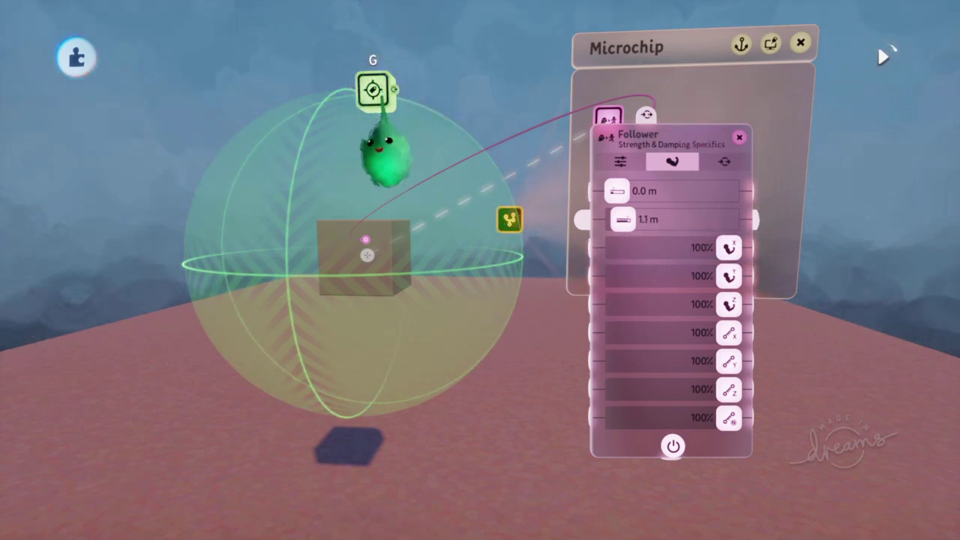
Step: Open the G tag's settings away from the cube and set the Follower's Max Distance to 1.2 m
click(374, 93)
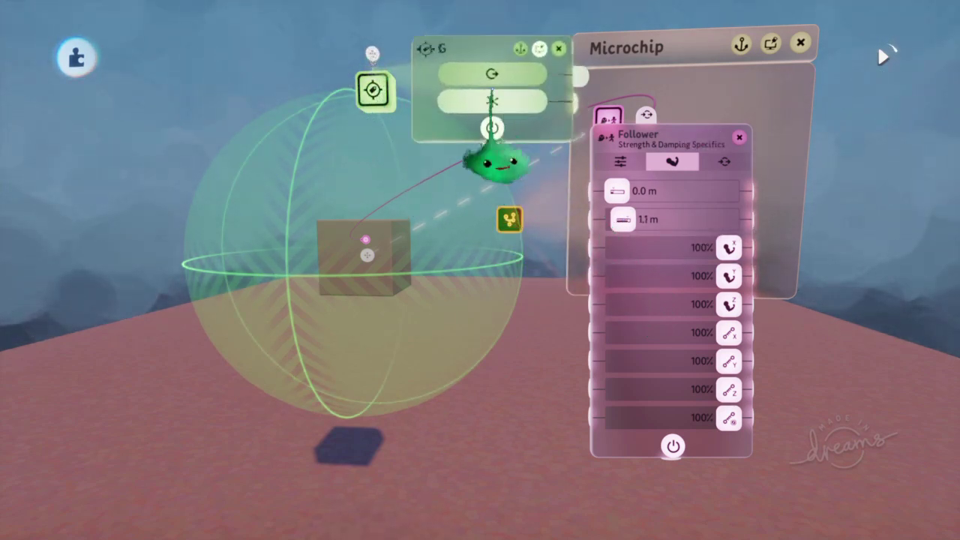
drag(518, 160, 182, 250)
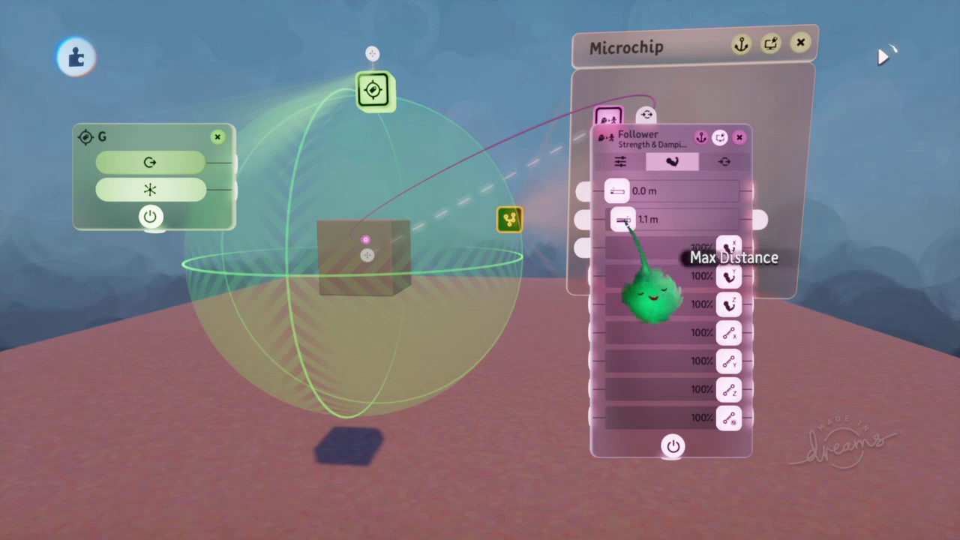
drag(641, 222, 646, 222)
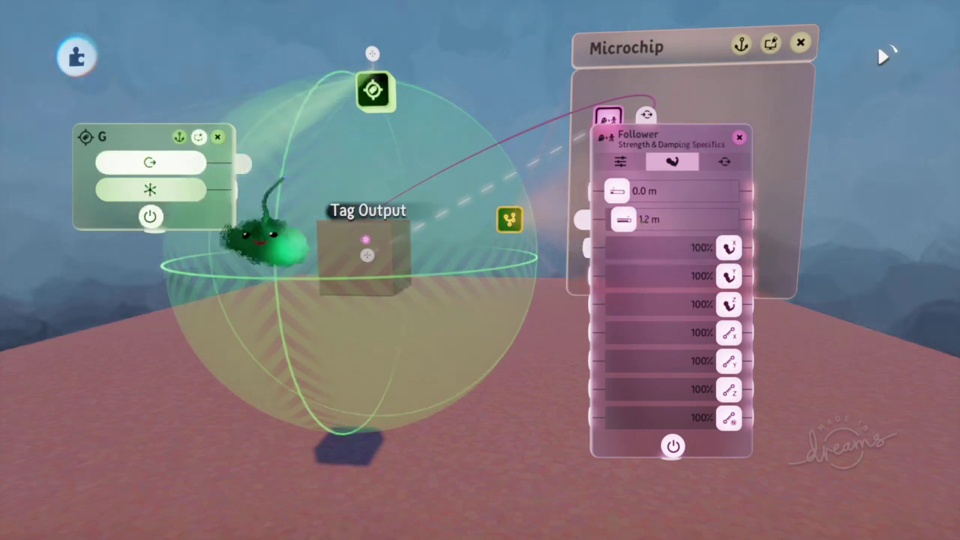
key(Escape)
Step: Move the G tag from above the cube into the microchip
click(374, 88)
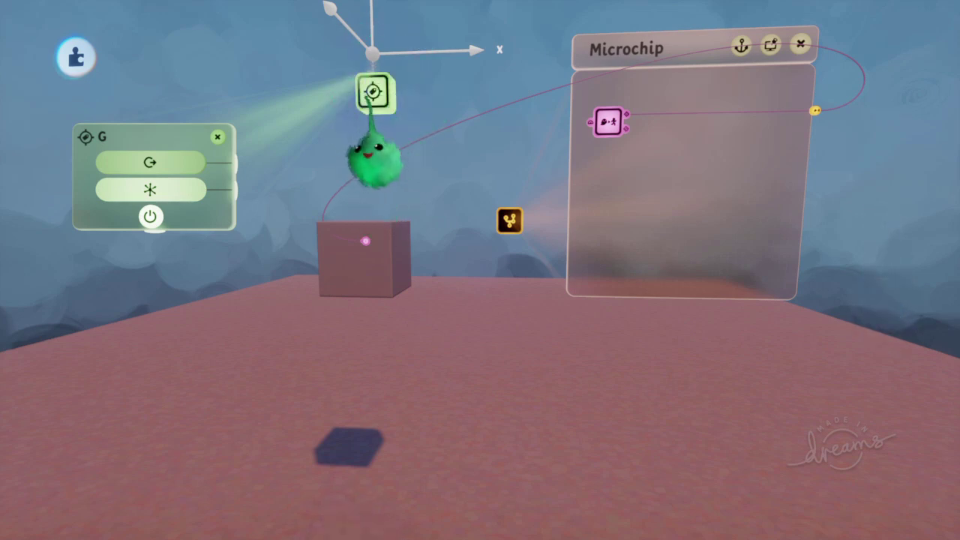
drag(382, 159, 636, 260)
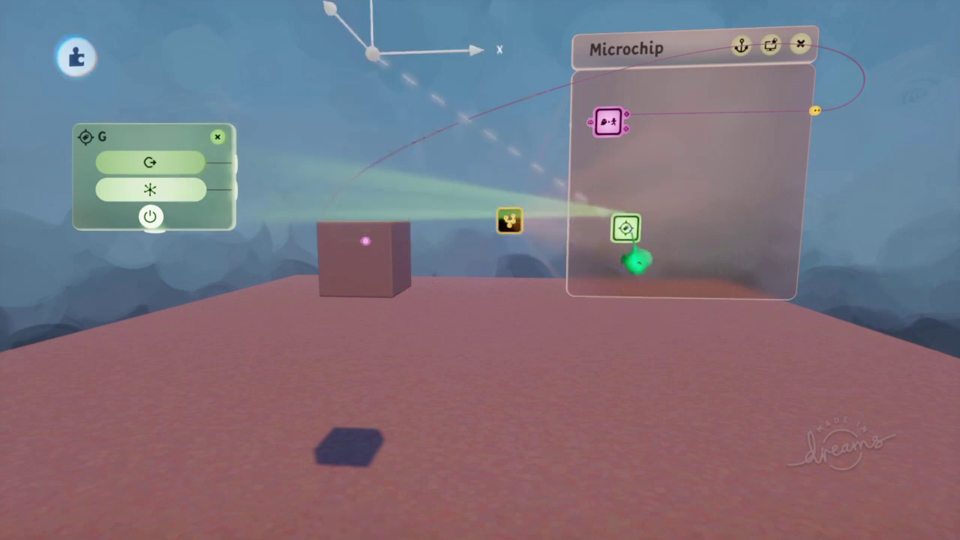
mouse_move(365, 124)
mouse_down()
mouse_move(365, 91)
mouse_move(368, 111)
mouse_up()
Step: Add a Value Slider to the microchip next to the tag and wire the Tag Output to it
middle_drag(462, 253, 330, 249)
click(683, 106)
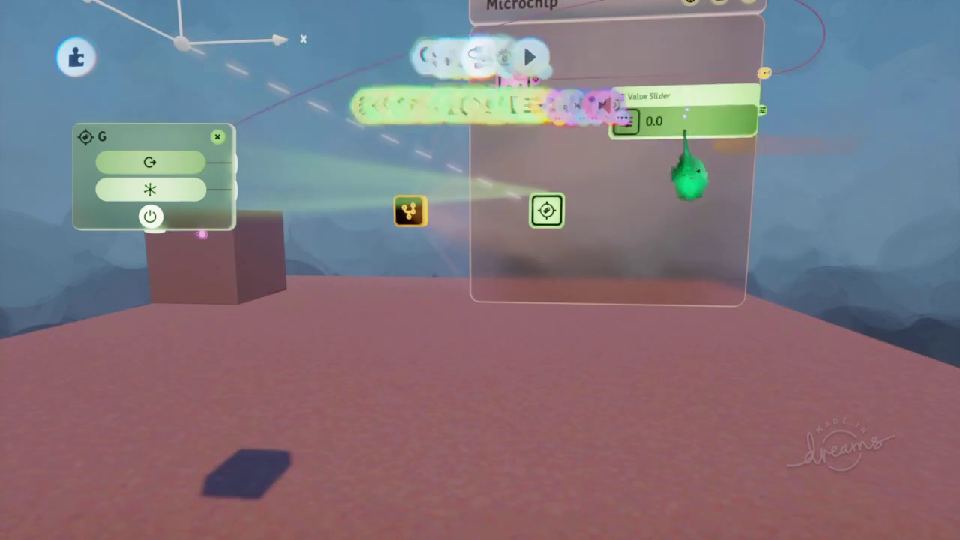
click(678, 198)
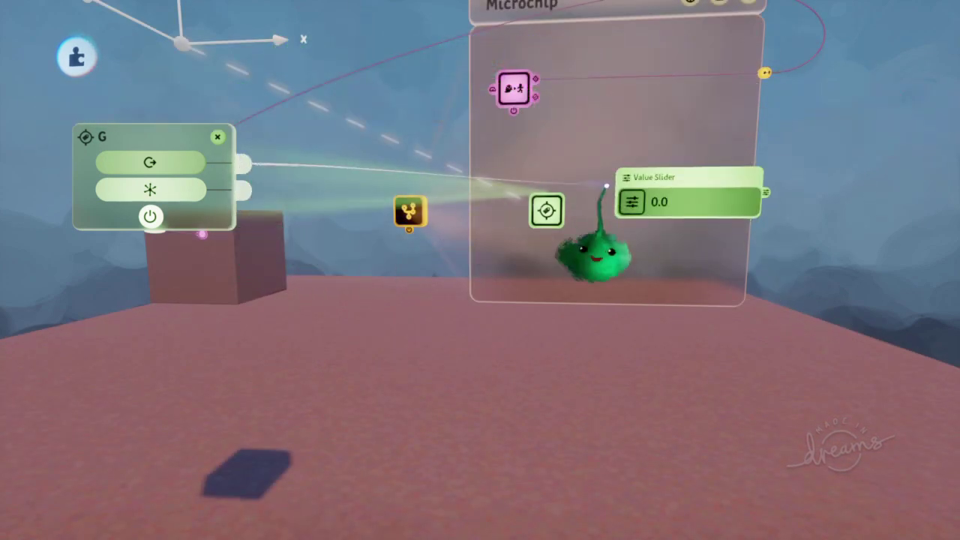
drag(606, 185, 615, 193)
drag(752, 251, 805, 249)
middle_drag(690, 236, 752, 238)
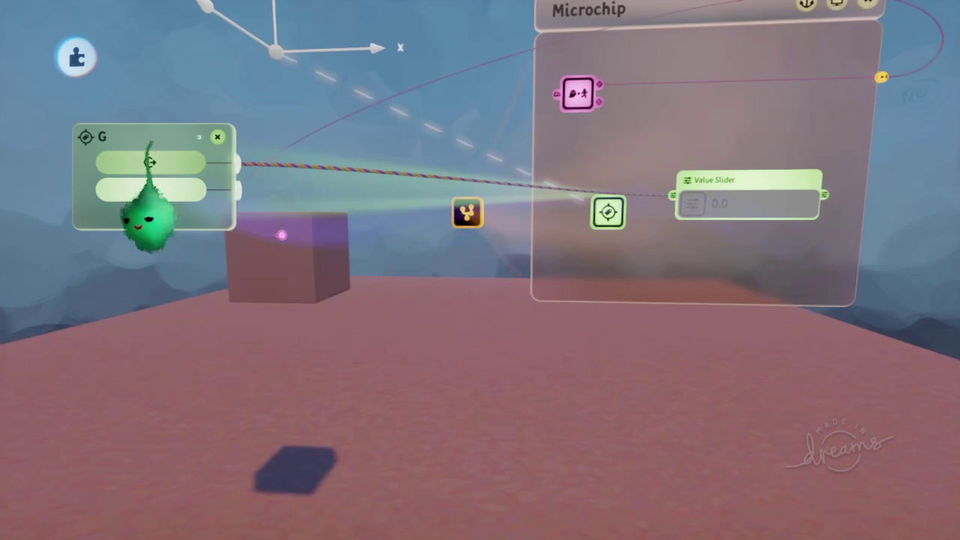
Step: Close the tag's settings and run the scene to test the Value Slider's reading
key(Escape)
middle_drag(287, 210, 431, 193)
key(space)
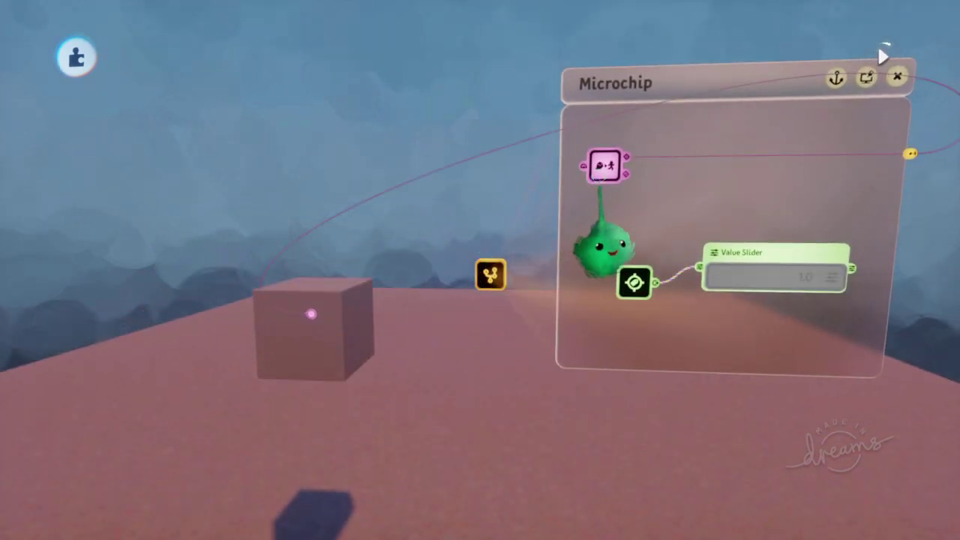
Step: Reopen the Follower's and G tag's settings, arrange them near the cube, and set the Follower's Max Distance to 0.8 m
click(602, 174)
middle_drag(512, 224, 577, 285)
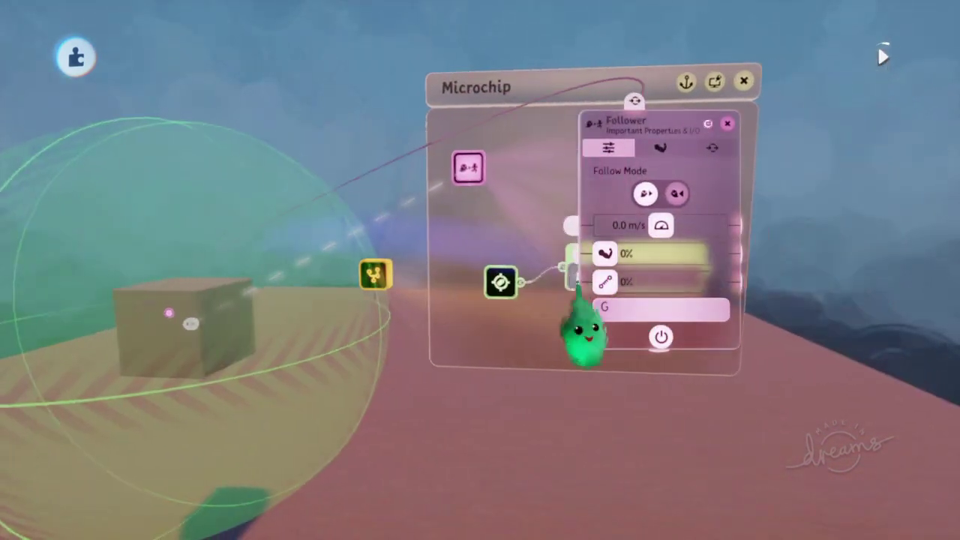
click(497, 289)
drag(386, 334, 503, 452)
middle_drag(144, 184, 636, 221)
click(660, 149)
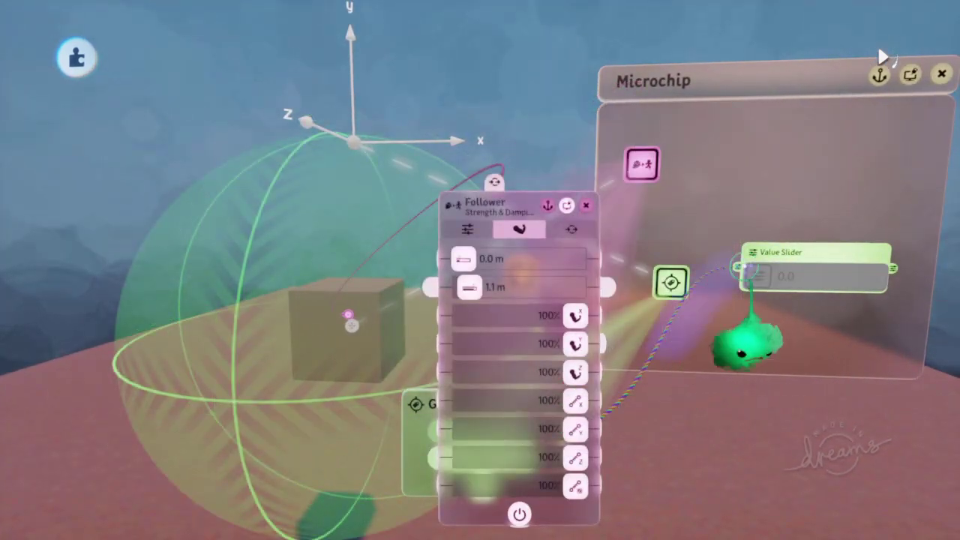
mouse_move(499, 347)
mouse_down()
mouse_move(508, 338)
mouse_move(510, 351)
mouse_up()
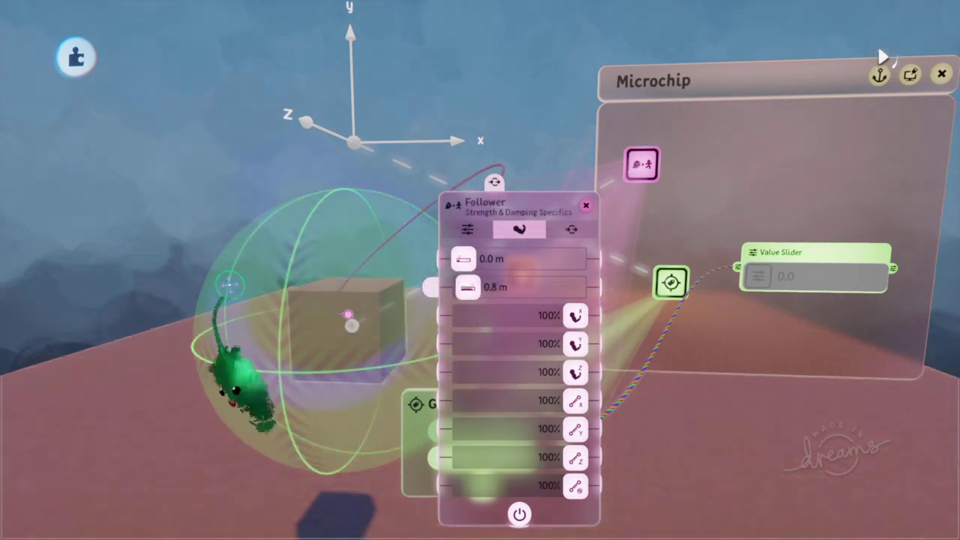
Step: Increase the Follower's Max Distance to 2.1 m and its Min Distance to 1.4 m
drag(512, 363, 515, 346)
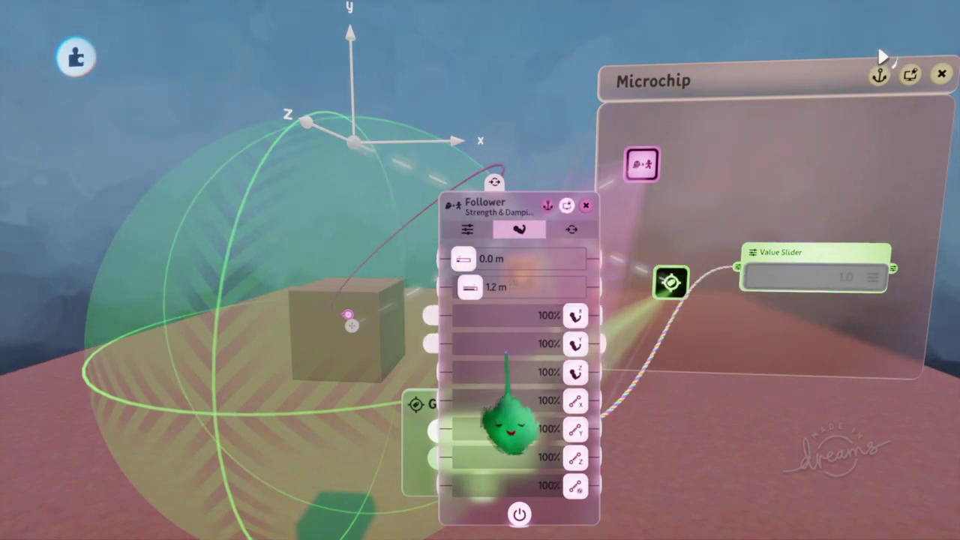
drag(487, 351, 543, 304)
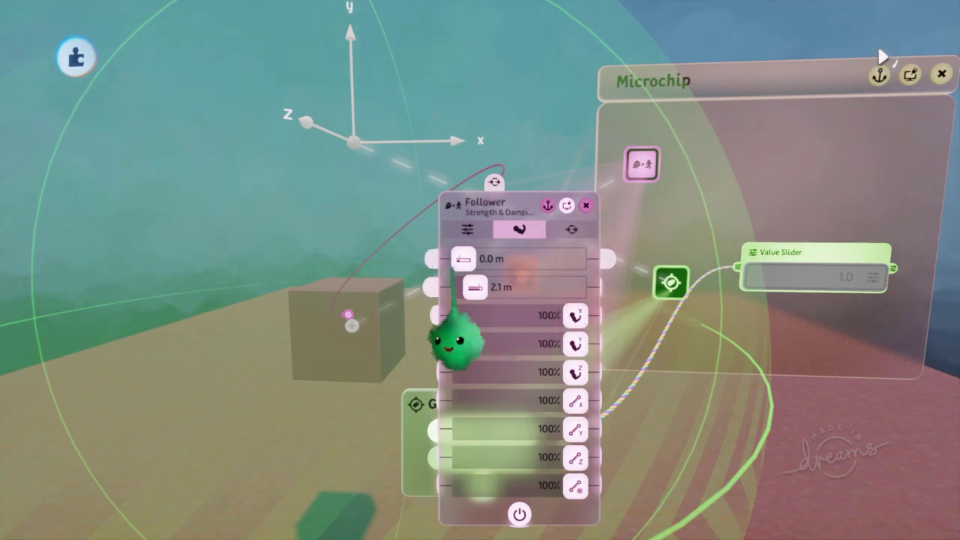
drag(535, 234, 596, 222)
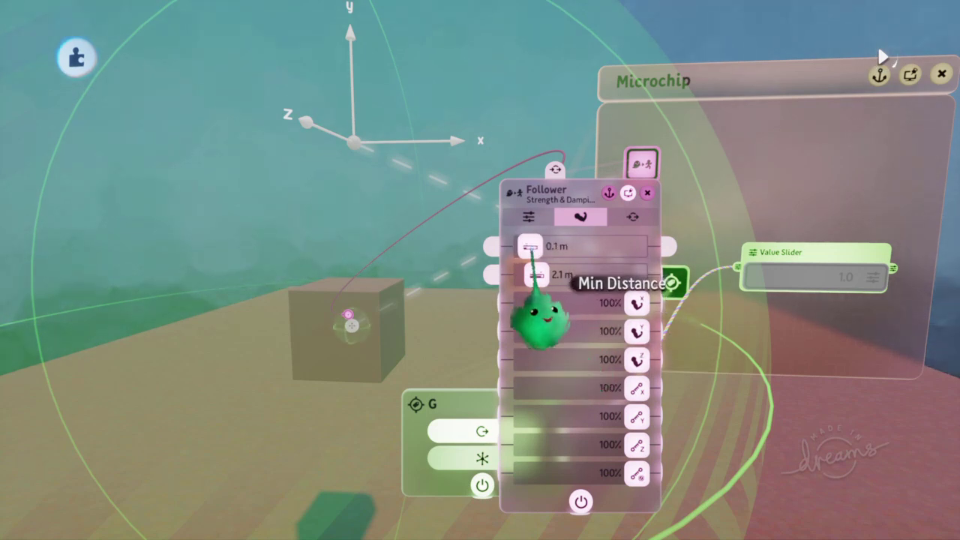
drag(540, 246, 578, 246)
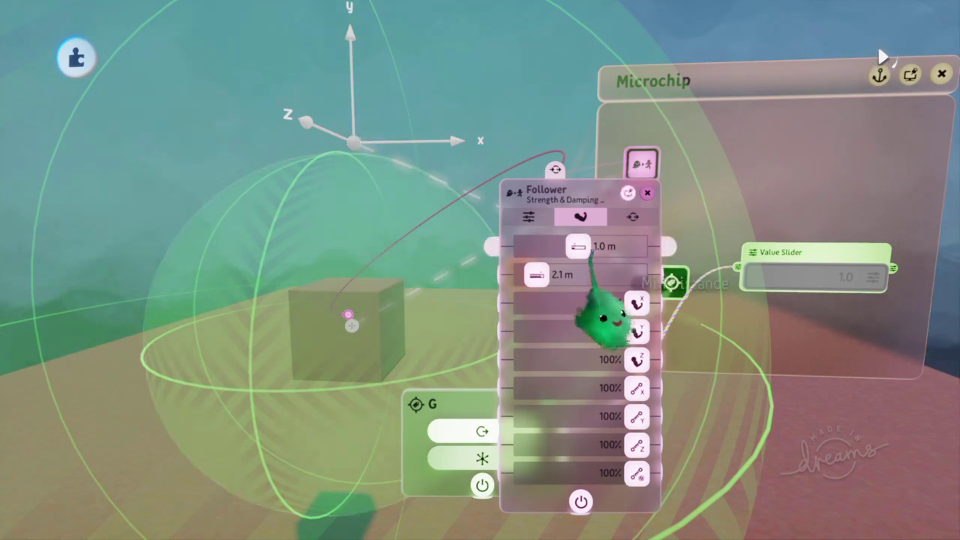
drag(577, 247, 589, 247)
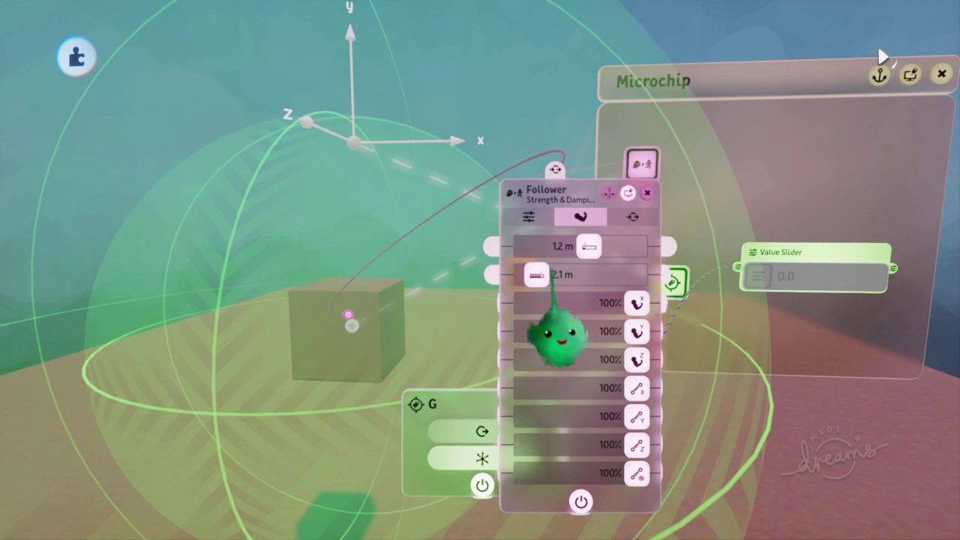
drag(565, 250, 580, 251)
Step: Add a Switch to the microchip above the Value Slider and wire the Follower's third output to it
scroll(563, 289, down, 3)
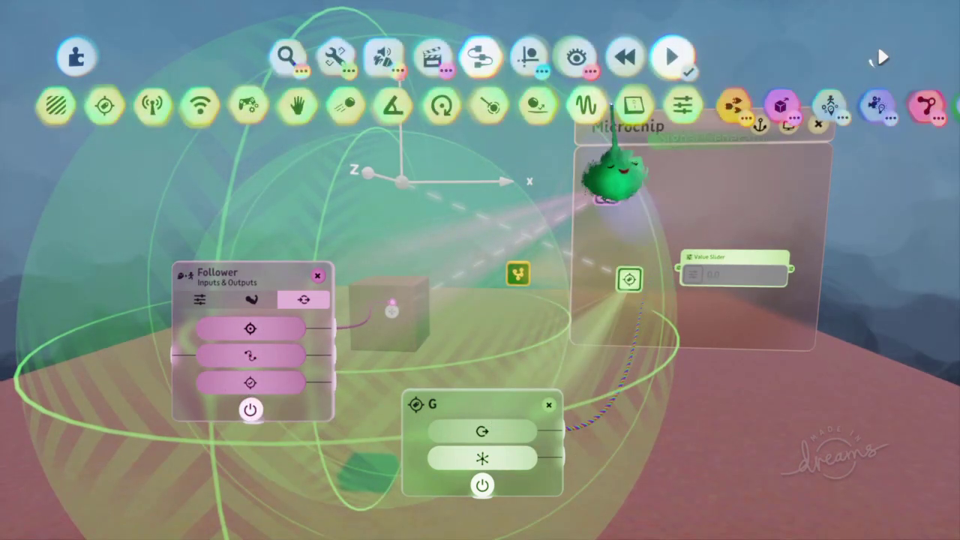
click(631, 103)
click(712, 193)
drag(339, 384, 696, 193)
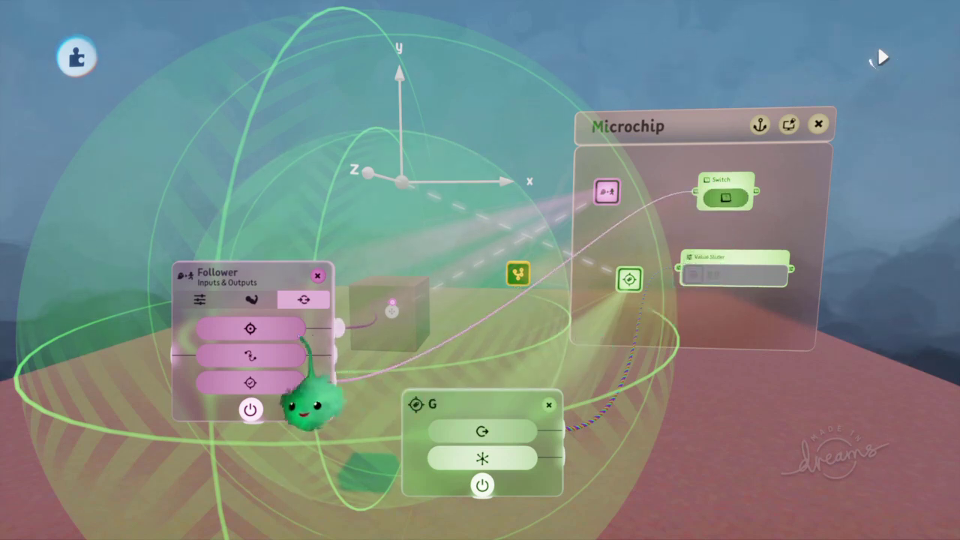
Step: Reduce the Follower's Min Distance to 0.4 m and its Max Distance to 1.1 m
click(251, 300)
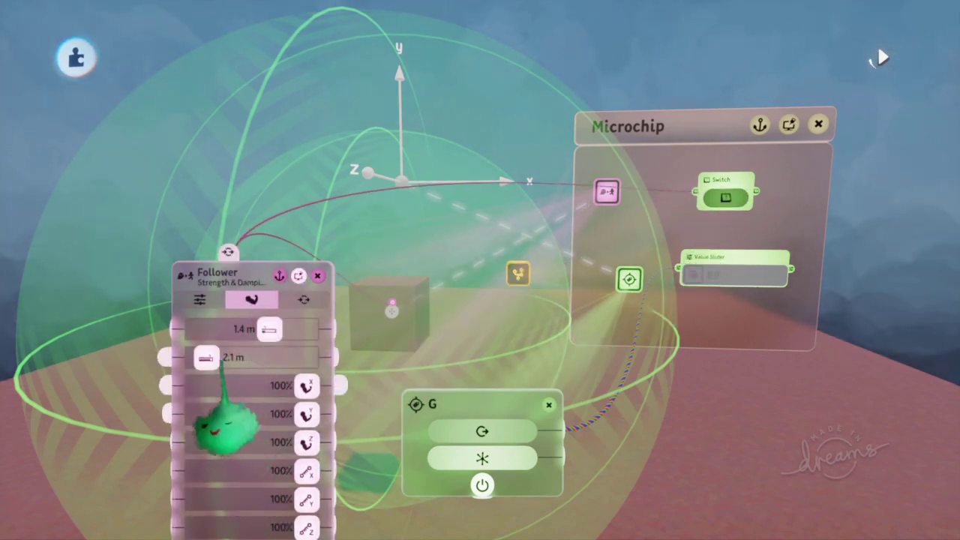
drag(264, 330, 203, 359)
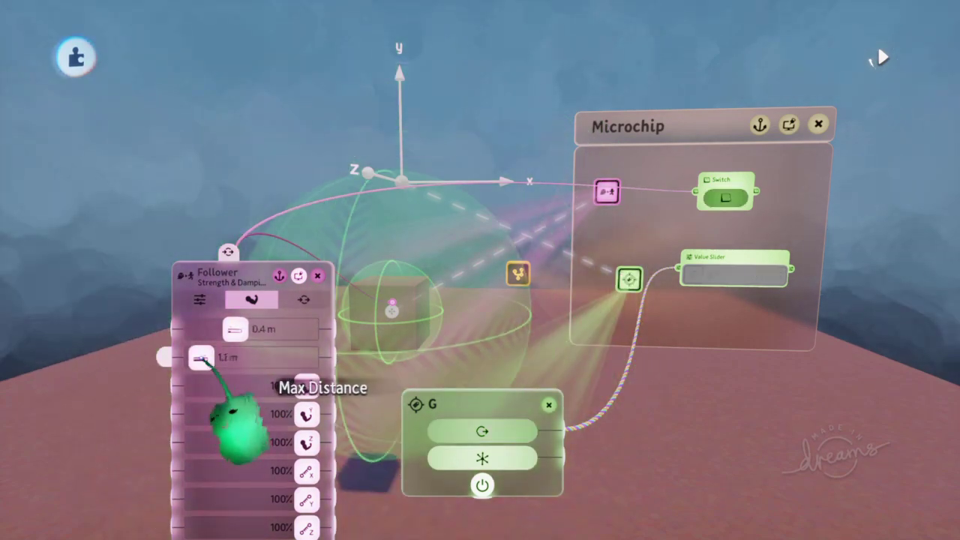
Step: Add a Splitter to the microchip above the Switch and wire the Follower's second output into it
middle_drag(411, 330, 390, 437)
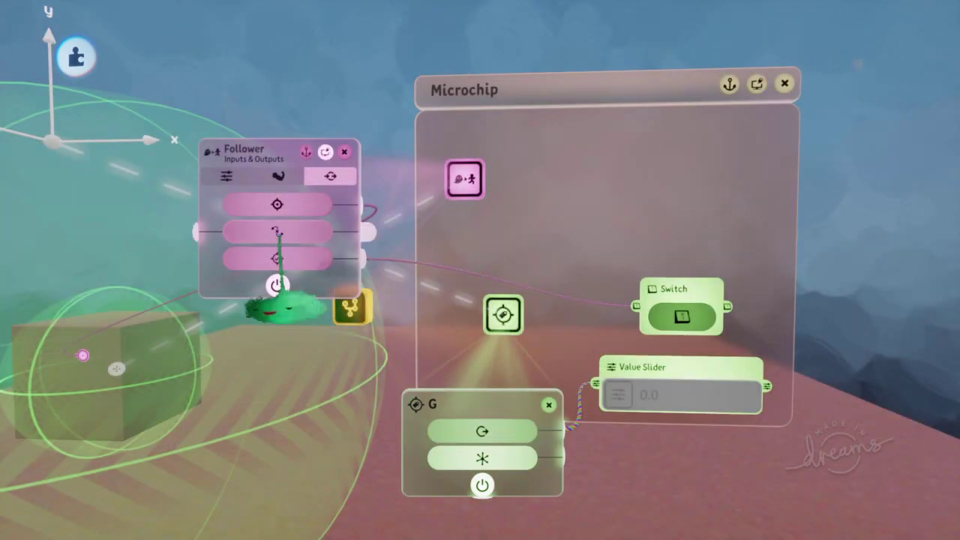
key(Tab)
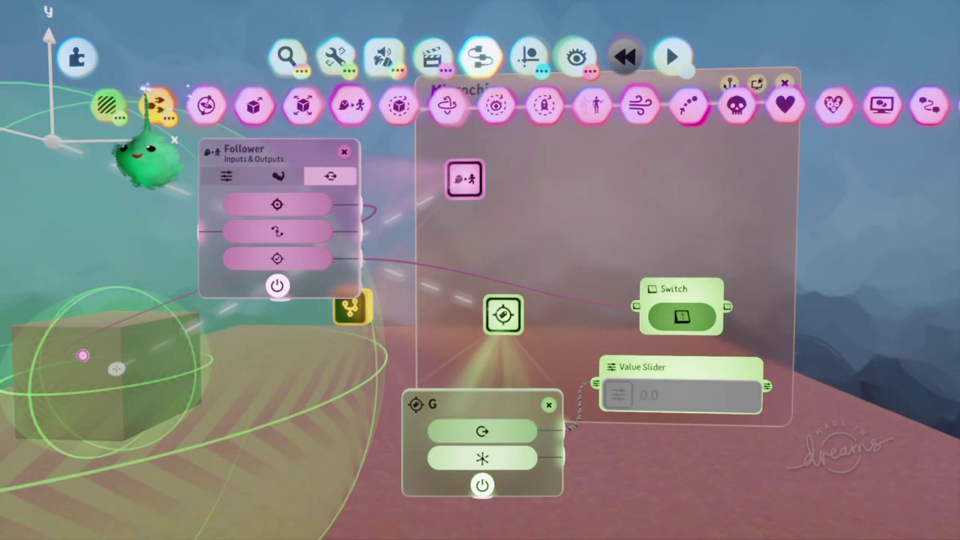
click(156, 102)
click(660, 103)
click(622, 209)
drag(366, 231, 501, 227)
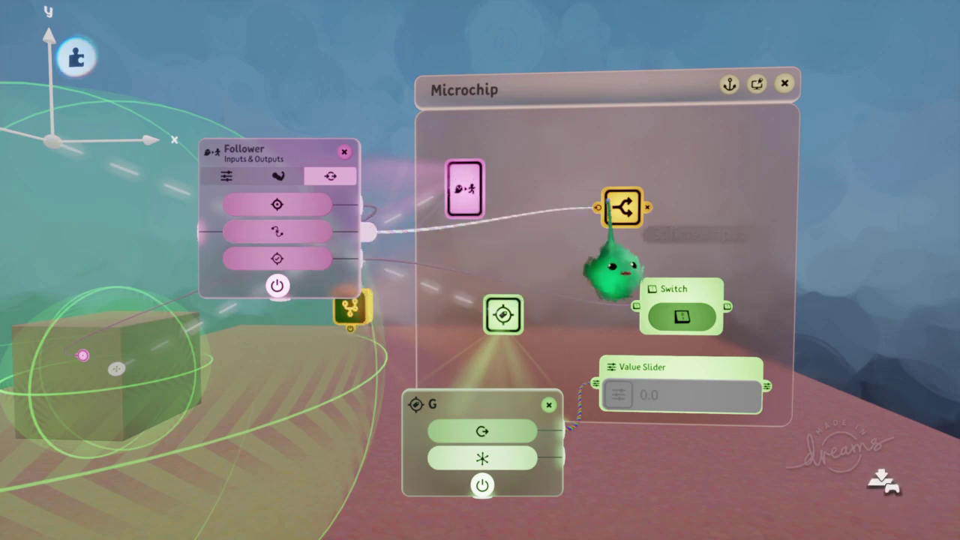
drag(609, 200, 603, 205)
key(Escape)
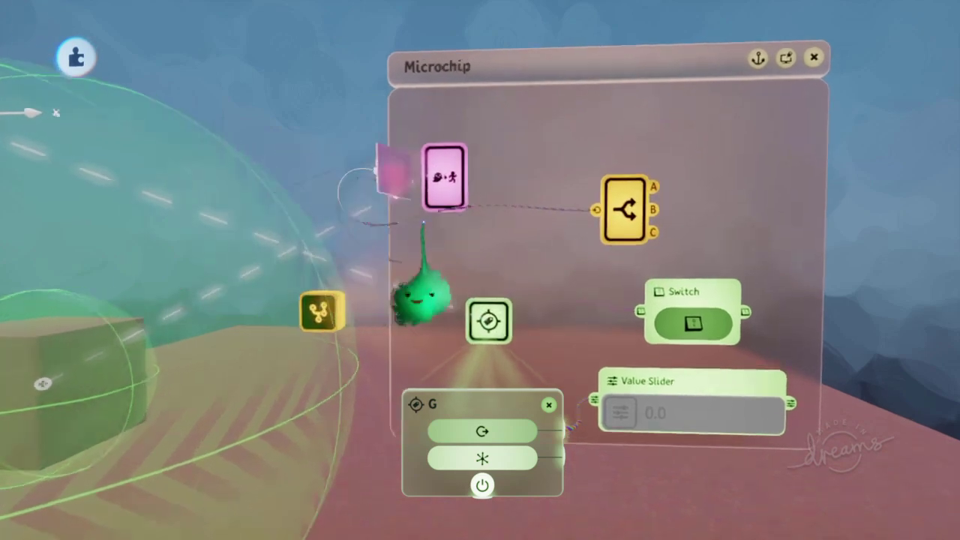
Step: Close the G tag's settings and connect a number display to each of the Splitter's A, B and C outputs
scroll(424, 223, up, 5)
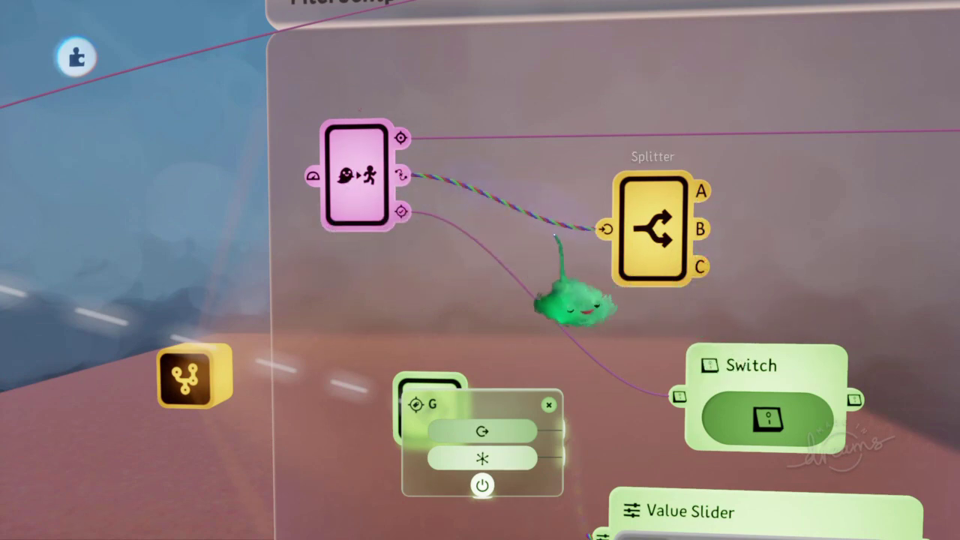
scroll(555, 235, down, 5)
key(Escape)
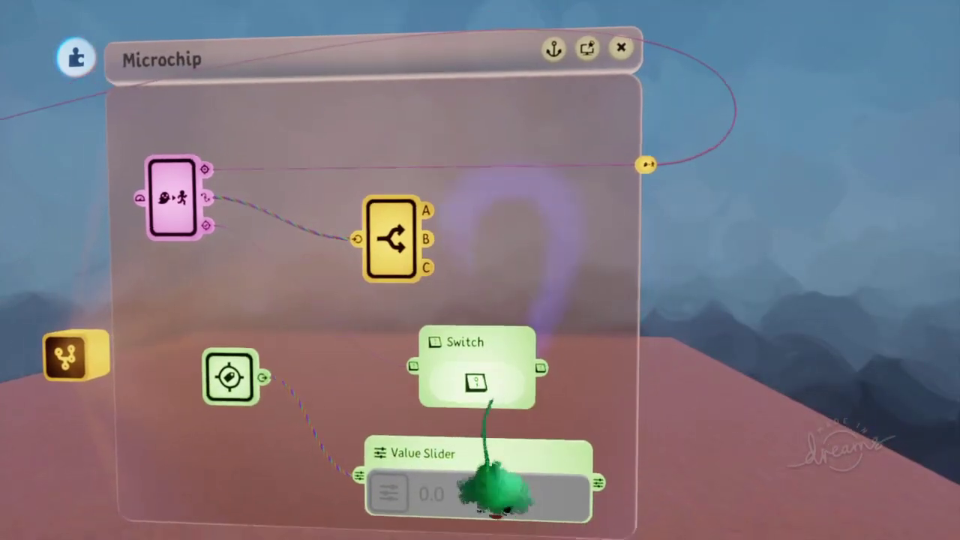
drag(496, 452, 553, 224)
click(553, 300)
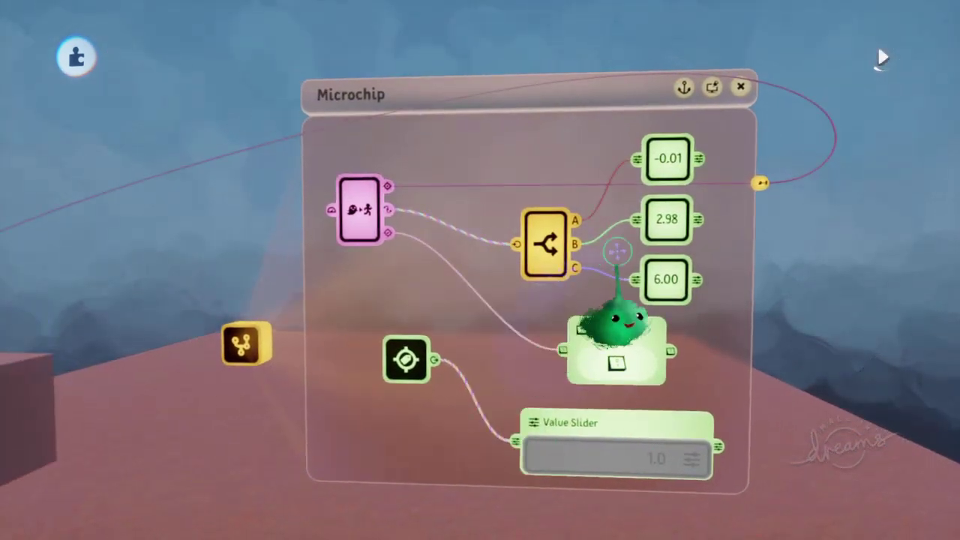
Step: Move the G tag down over the cube and over to its side to test the number displays
scroll(615, 253, up, 2)
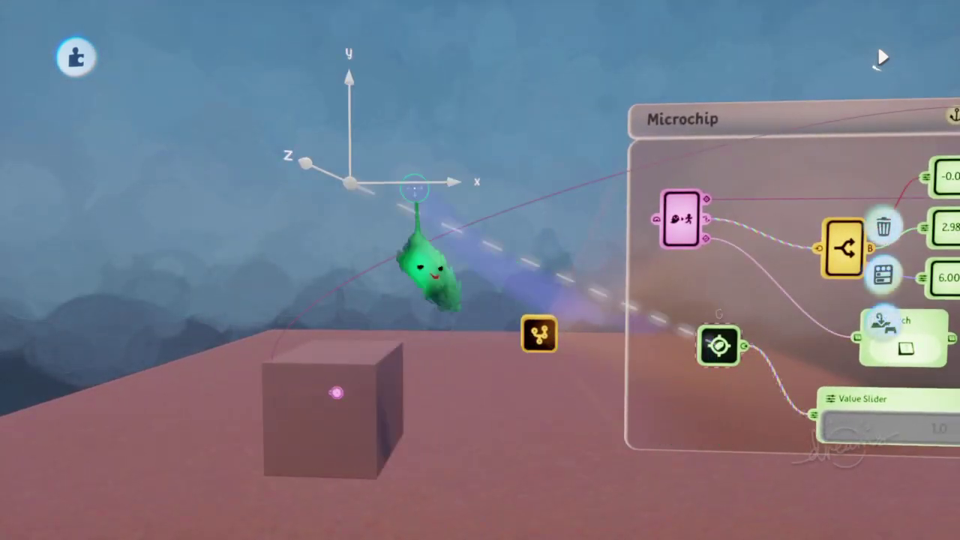
drag(343, 177, 286, 316)
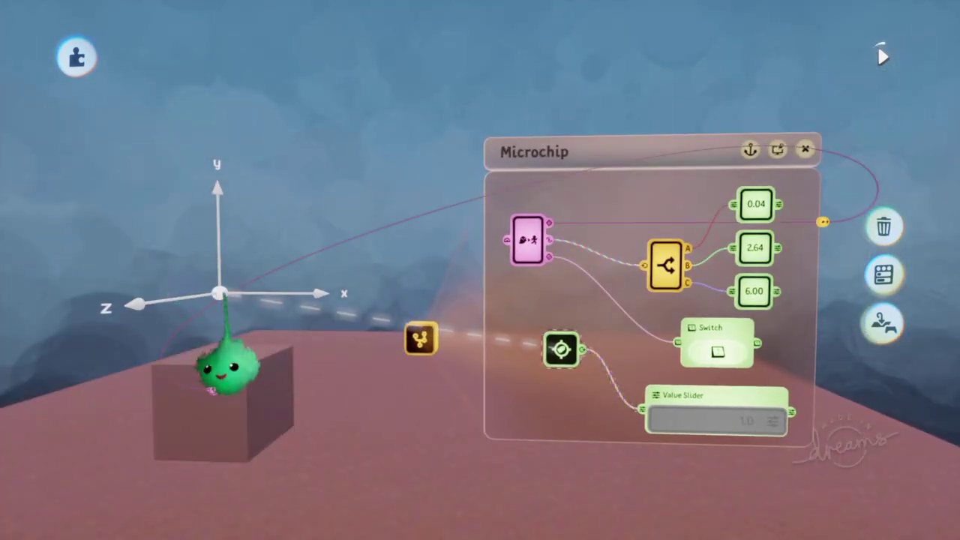
drag(225, 366, 368, 446)
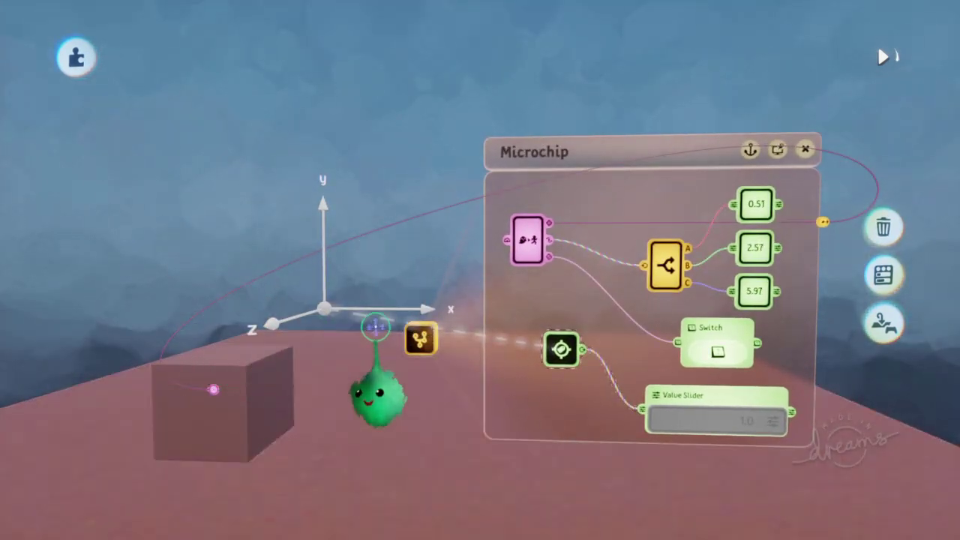
middle_drag(574, 373, 577, 398)
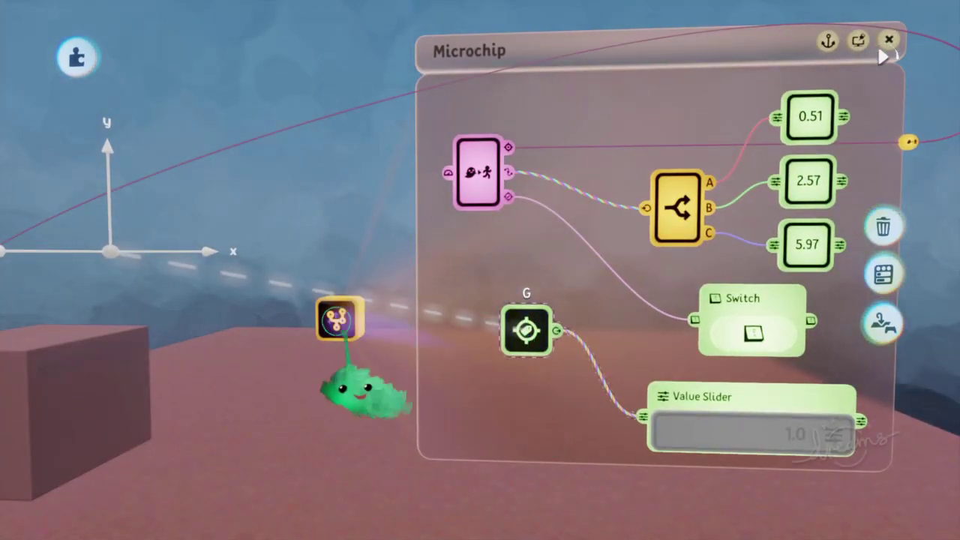
middle_drag(115, 380, 206, 373)
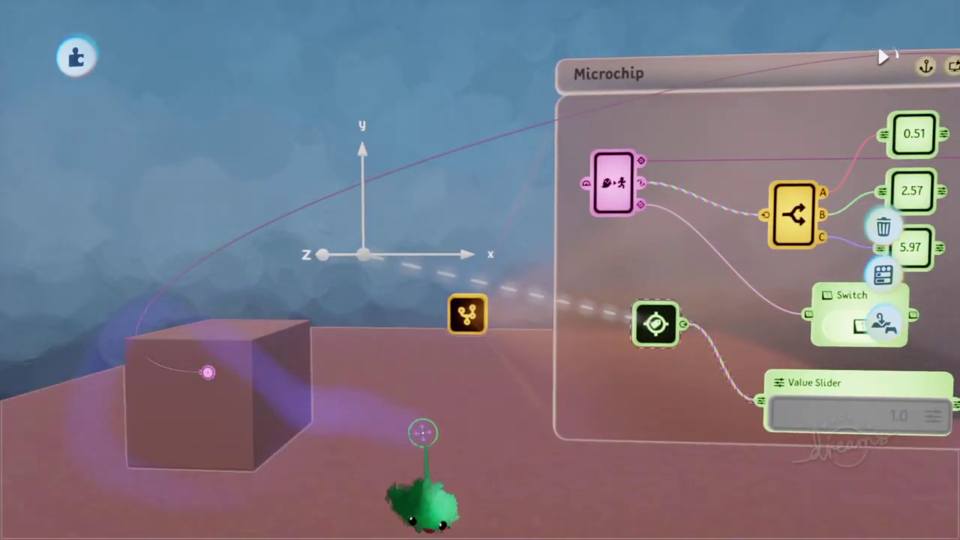